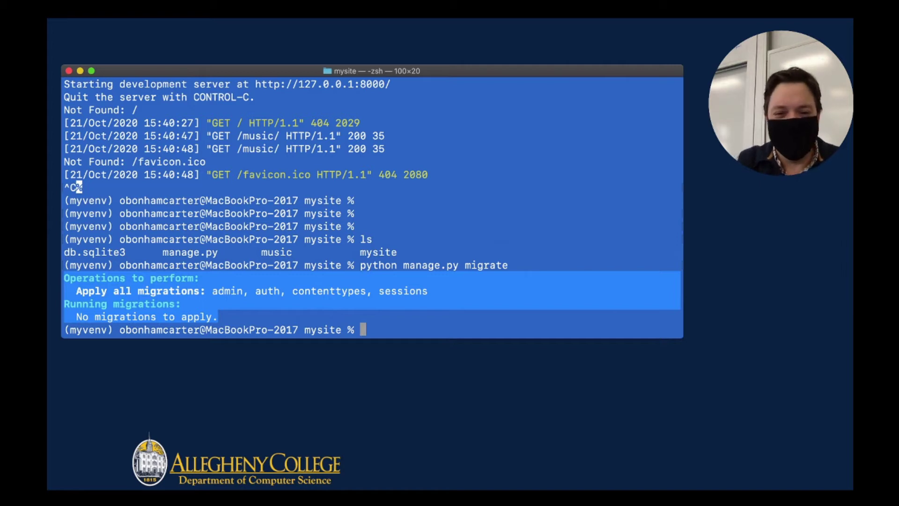
Open mysite's db.sqlite3 in DB Browser for SQLite to see its 11 tables and 15 indices.
key(super+Tab)
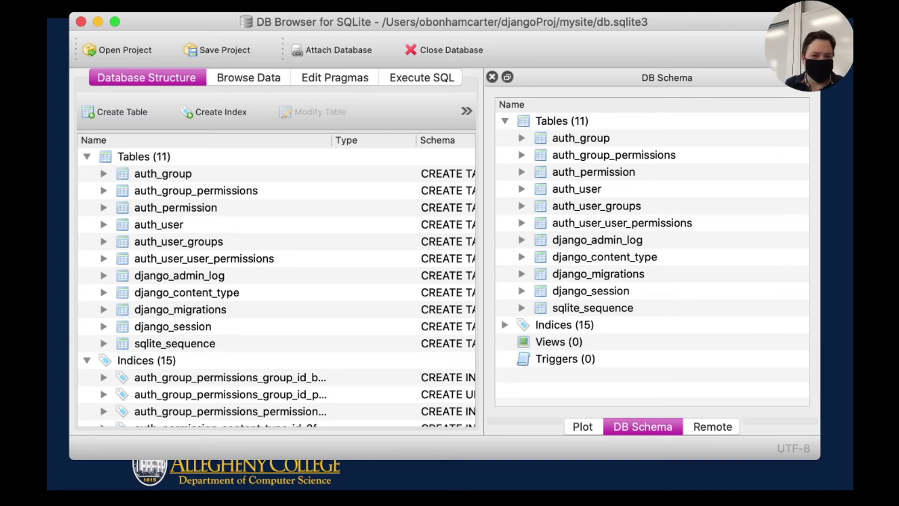
Select auth_group, then auth_user, in the structure list and switch to Browse Data.
click(581, 138)
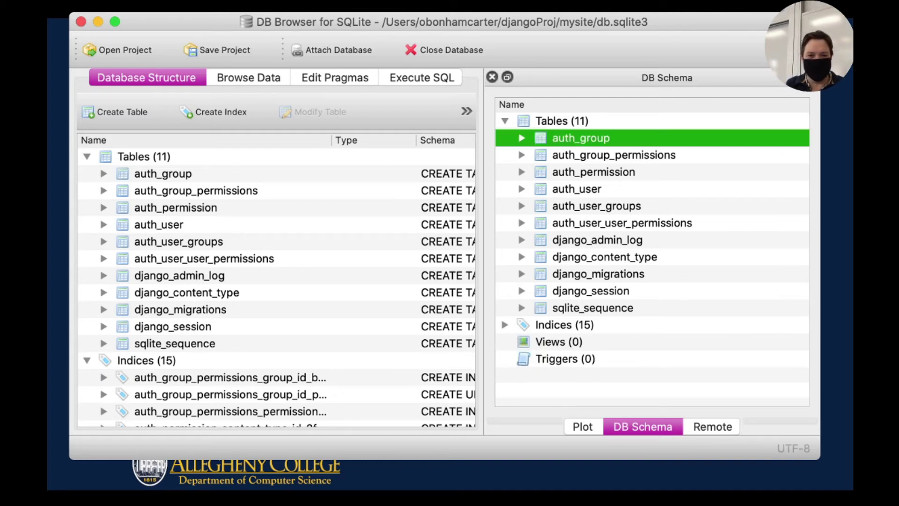
key(Down)
key(Down)
key(Down)
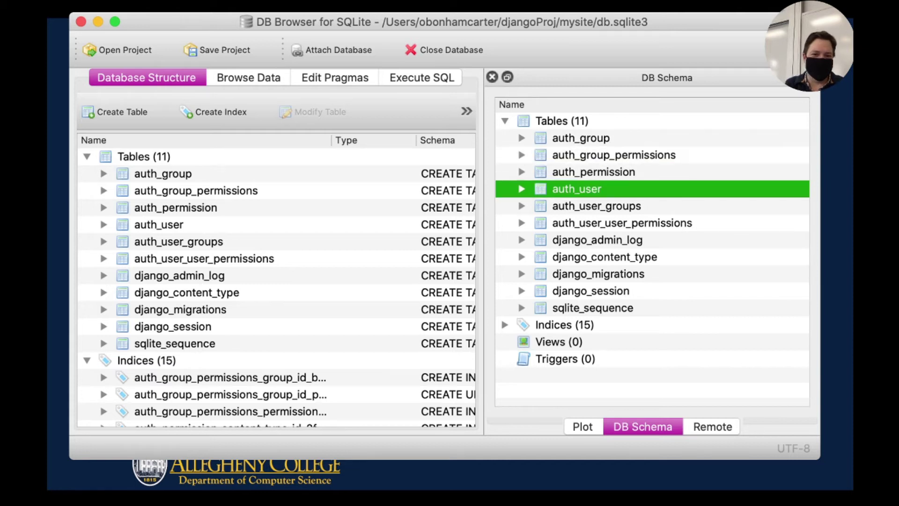
key(super+2)
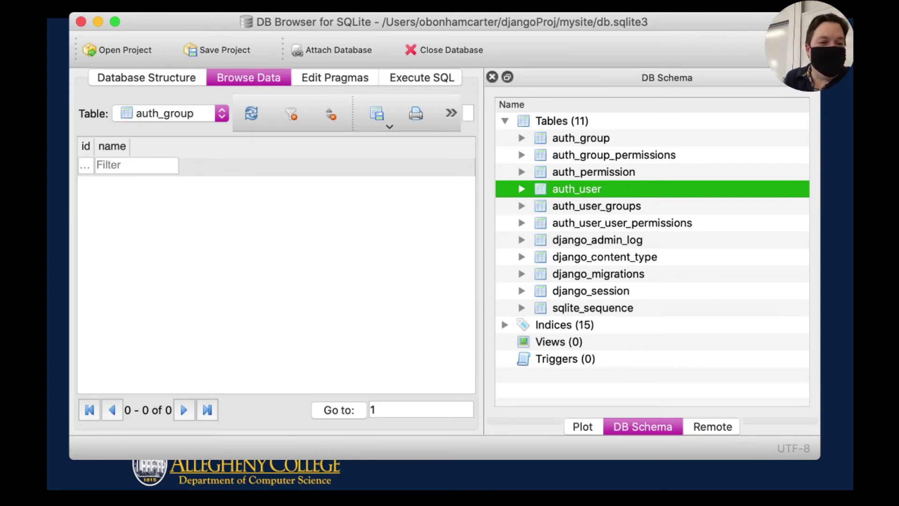
Browse auth_user and auth_user_groups, ending on the empty auth_user_user_permissions table.
click(171, 113)
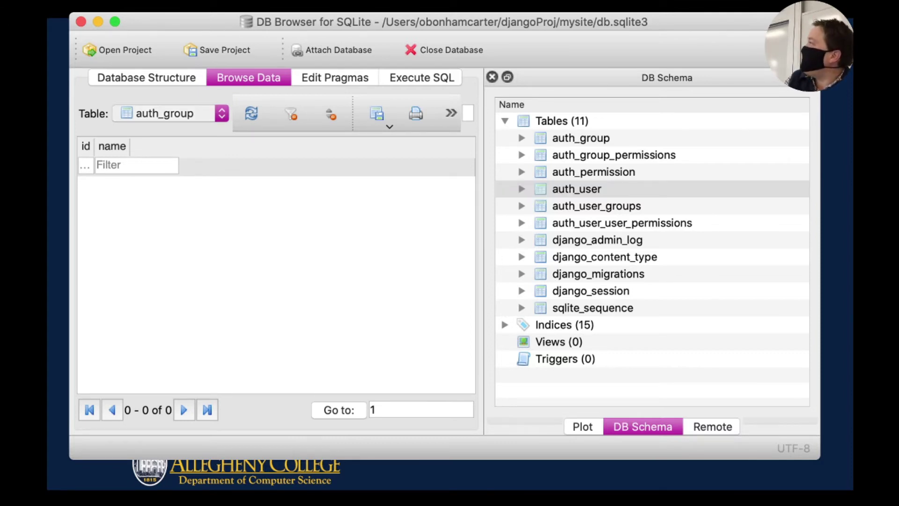
click(577, 188)
click(171, 113)
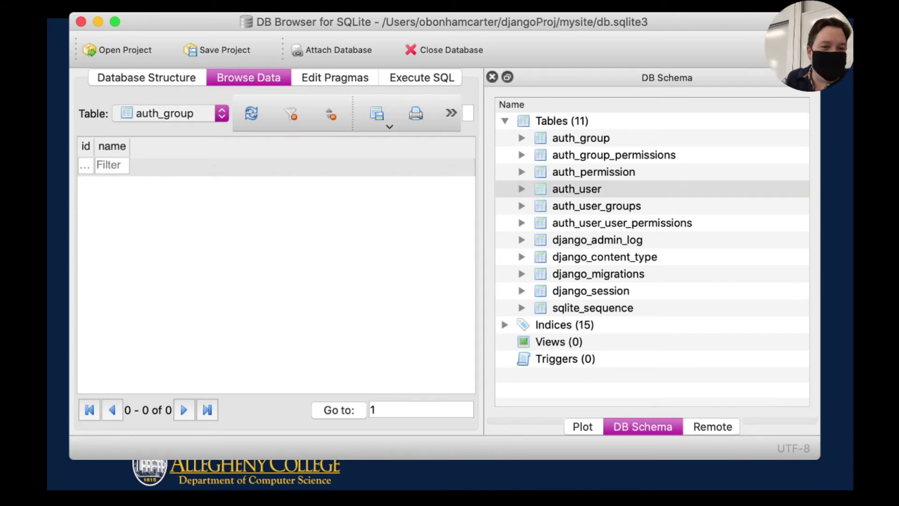
click(576, 189)
click(171, 113)
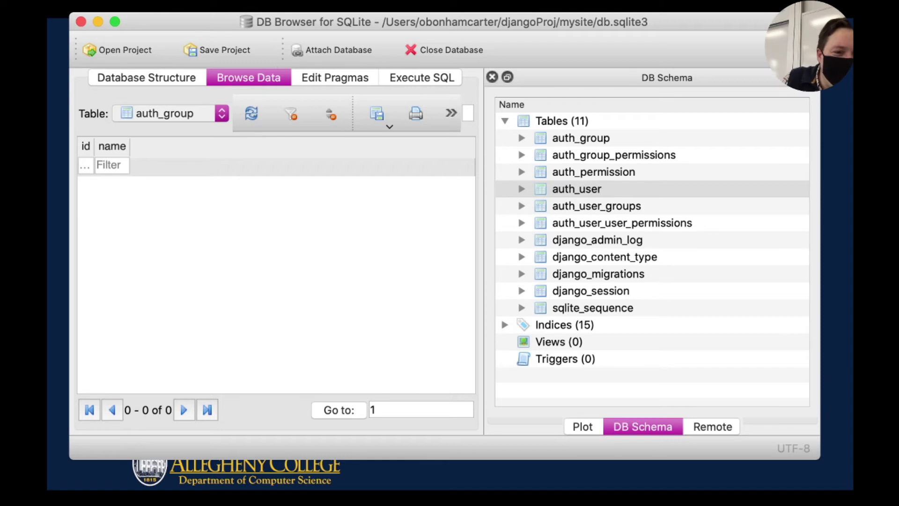
double_click(577, 188)
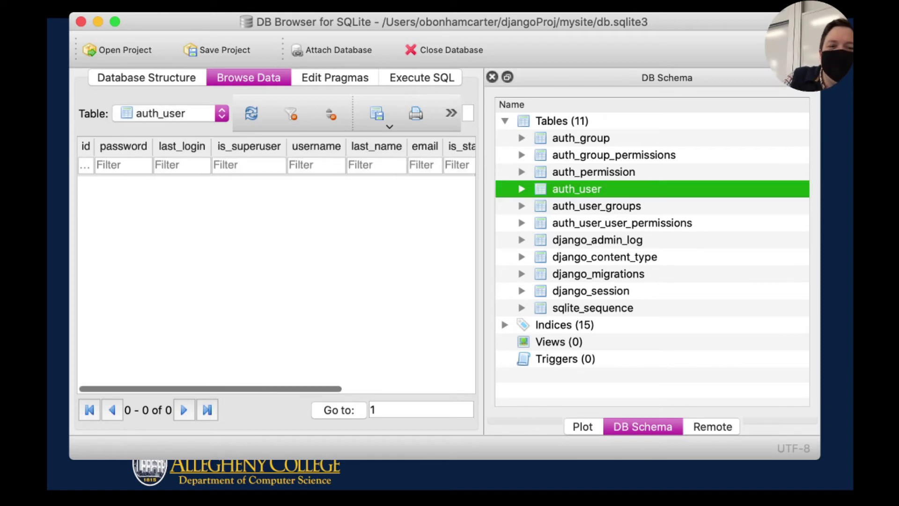
click(596, 205)
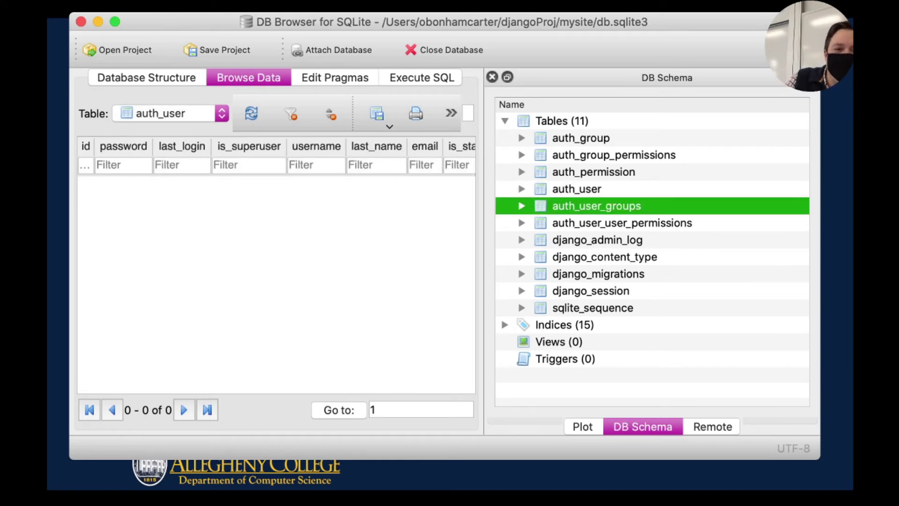
key(Tab)
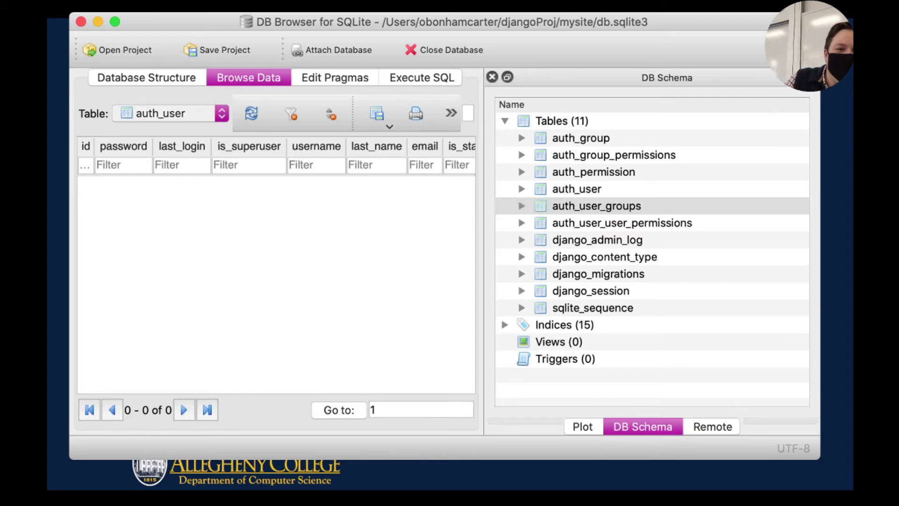
double_click(597, 206)
key(Down)
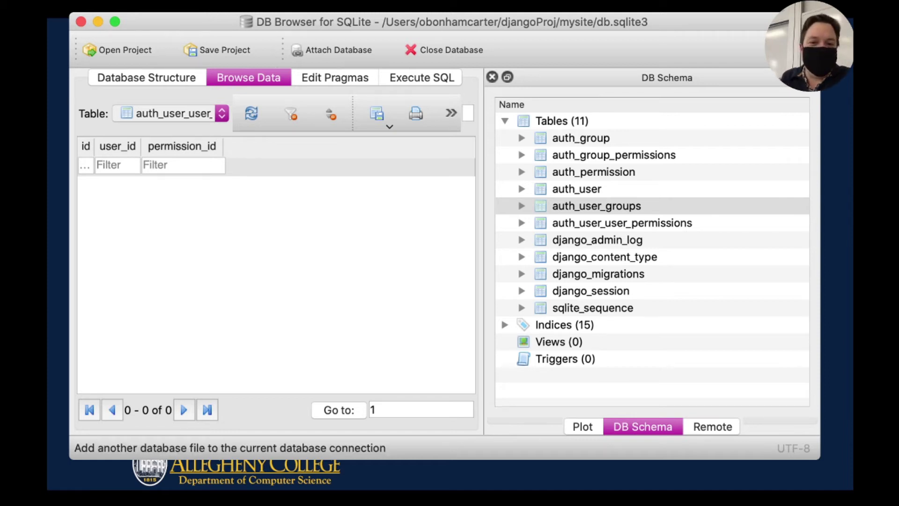
click(596, 205)
click(581, 138)
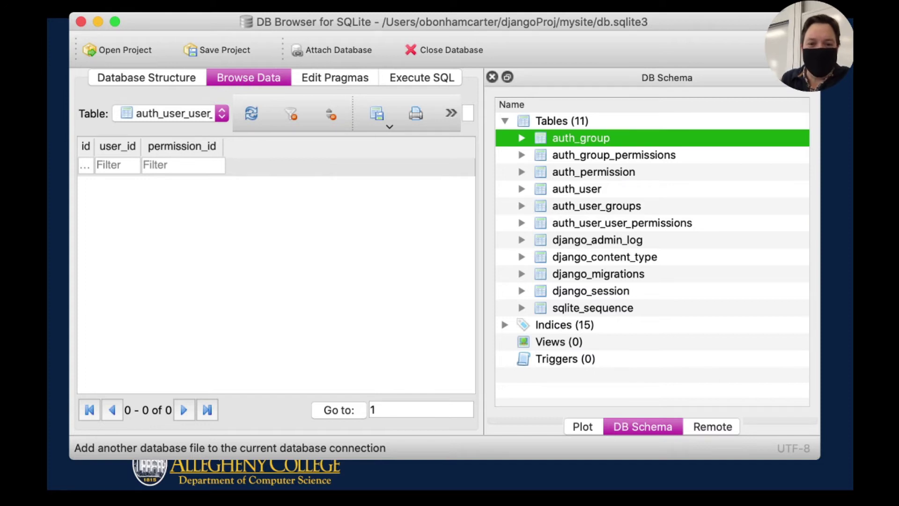
click(614, 155)
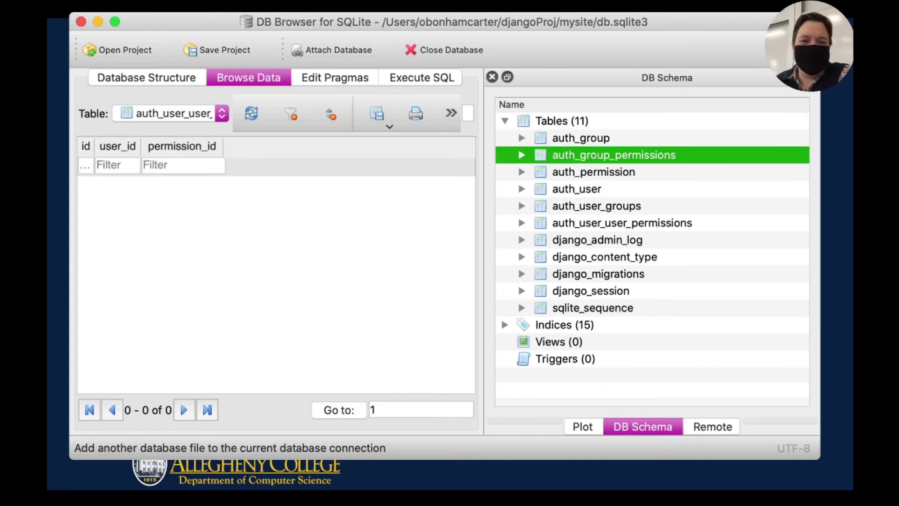
click(593, 172)
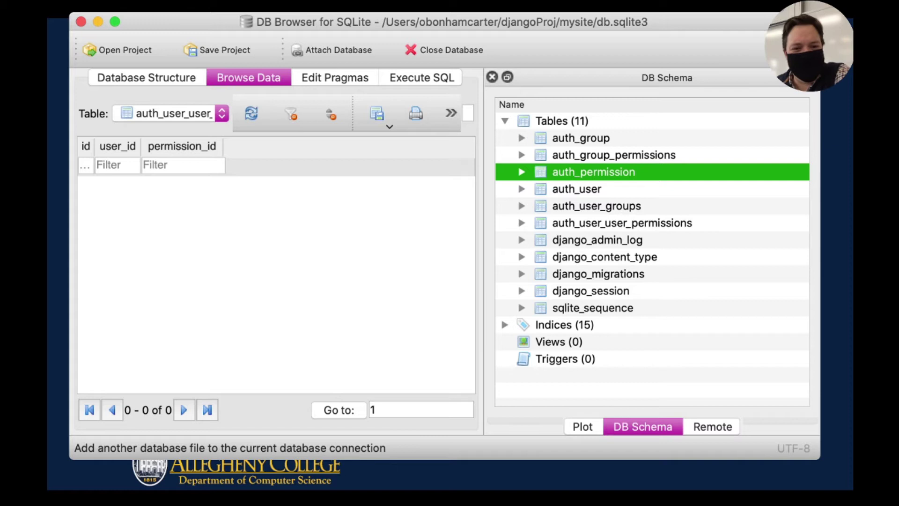
click(577, 188)
click(596, 206)
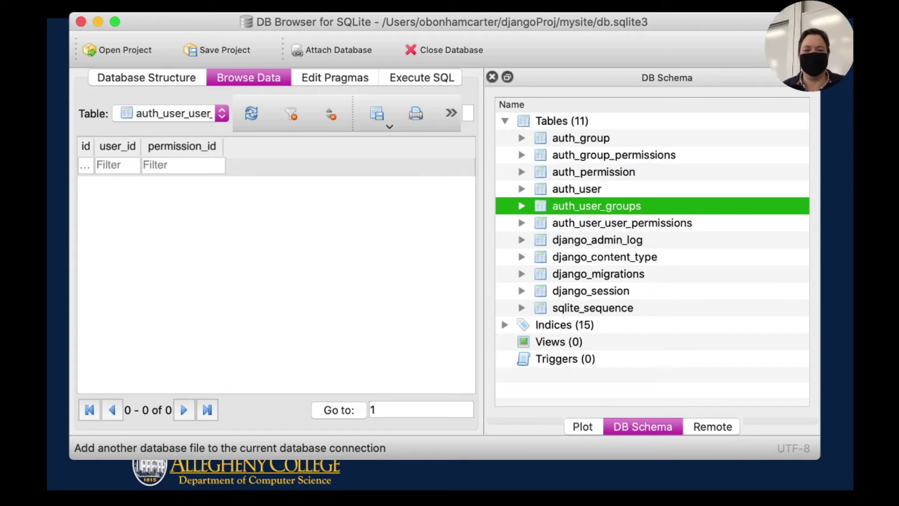
click(622, 222)
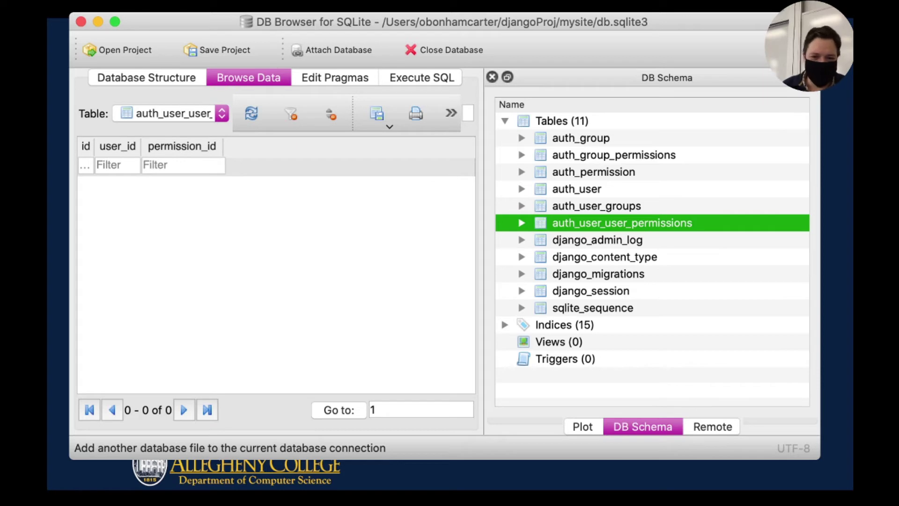
click(597, 239)
click(598, 273)
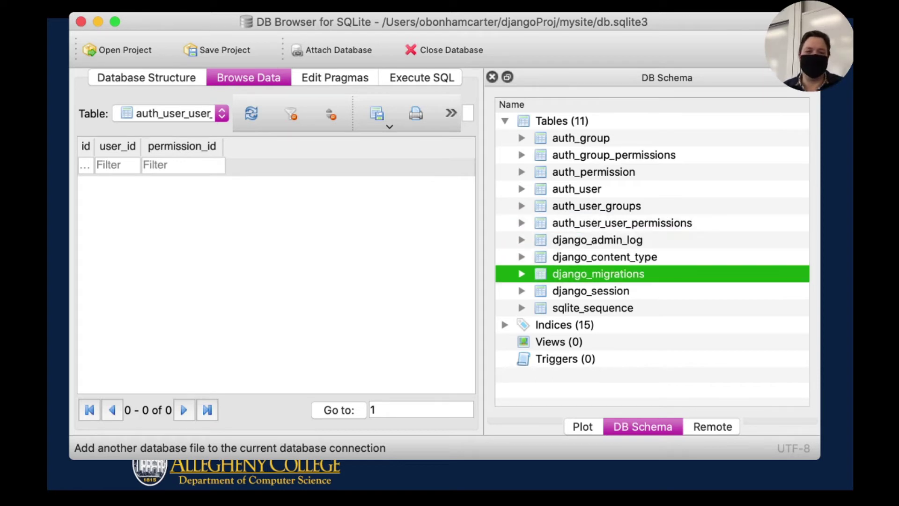
click(597, 239)
click(604, 257)
click(598, 274)
click(591, 291)
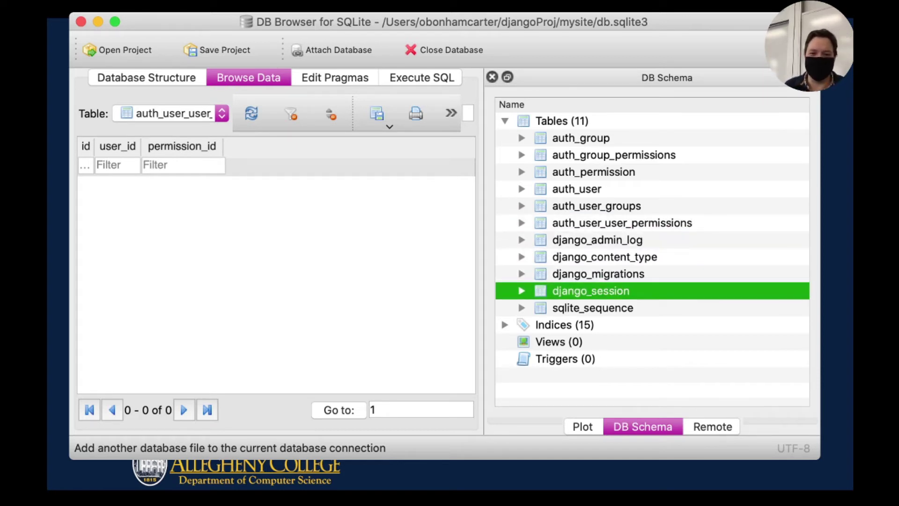
click(593, 307)
click(590, 291)
click(598, 274)
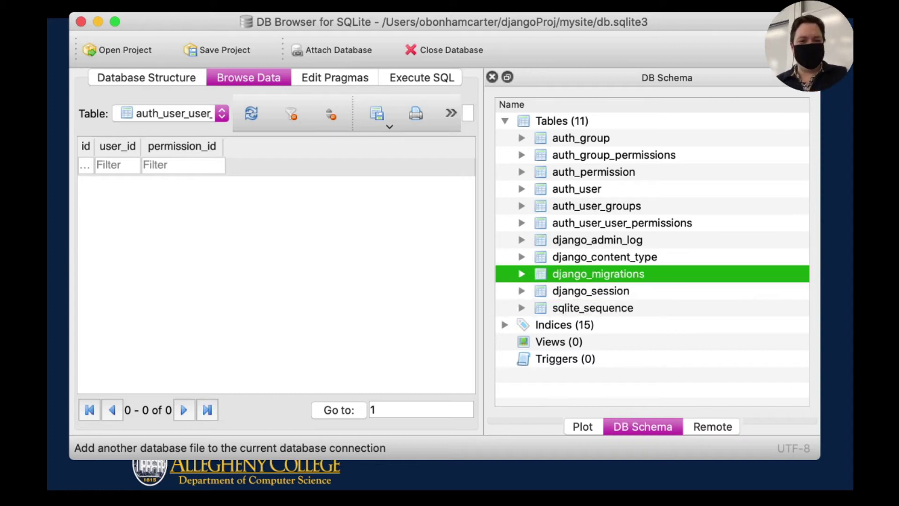
click(597, 239)
shift+click(604, 257)
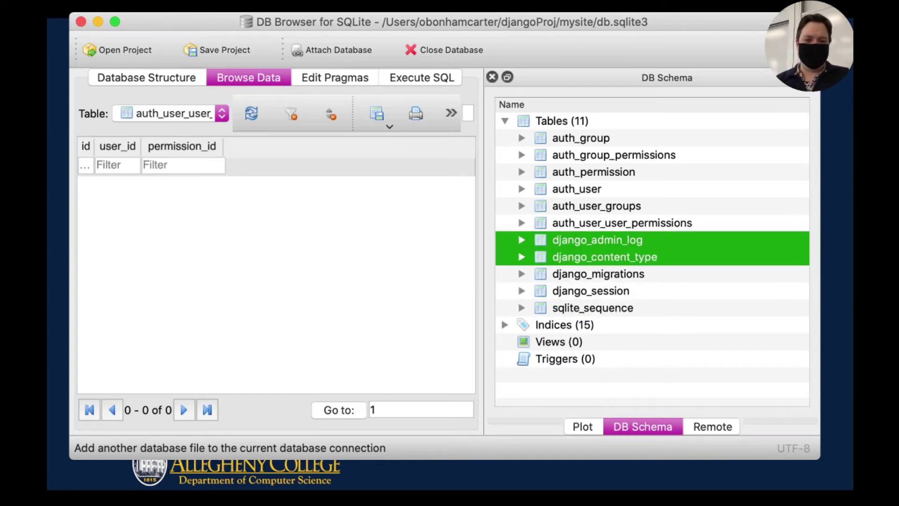
key(shift+Down)
key(shift+Down)
key(shift+Down)
key(shift+Up)
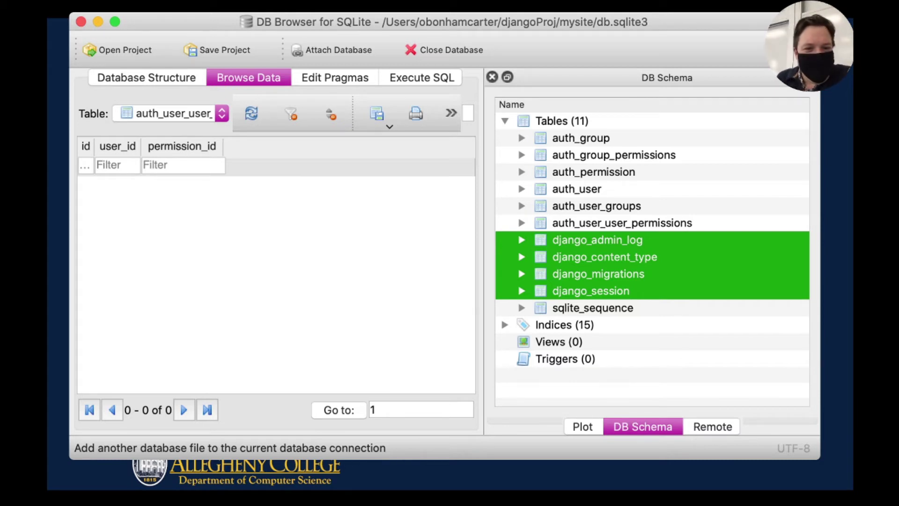
click(522, 189)
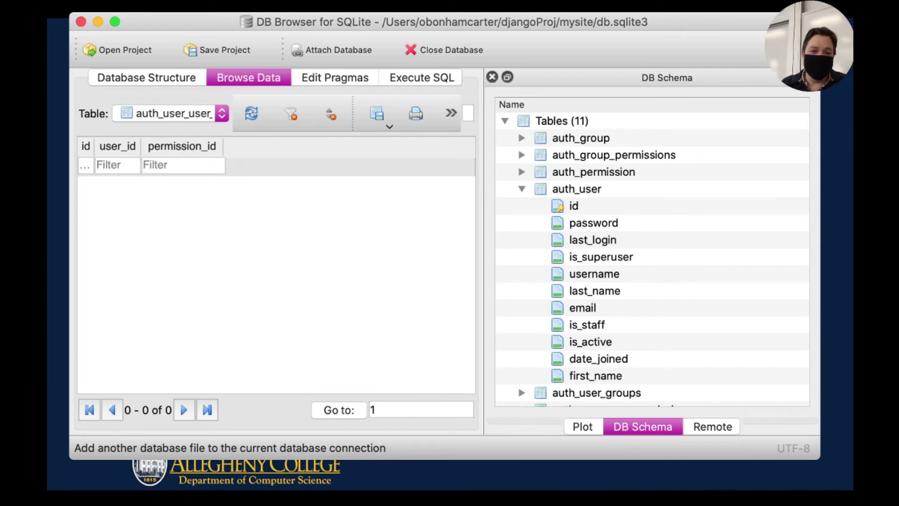
click(574, 206)
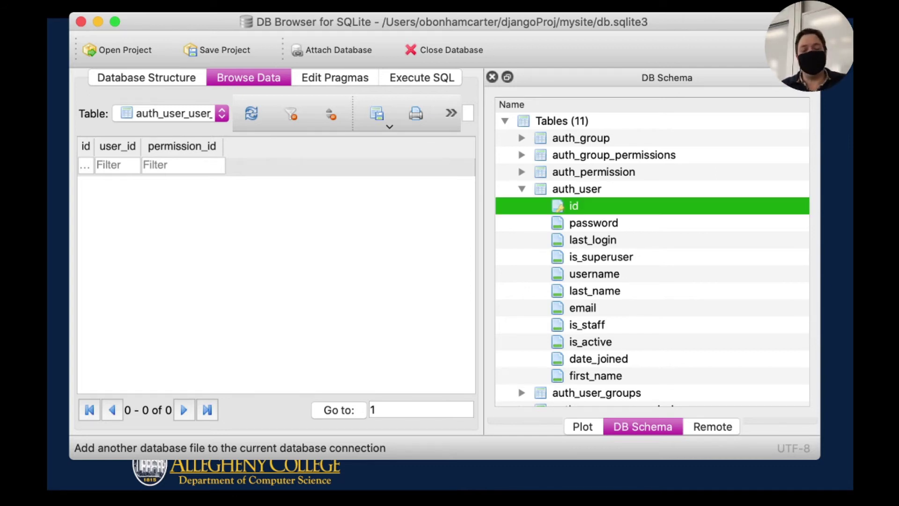
click(593, 222)
click(574, 206)
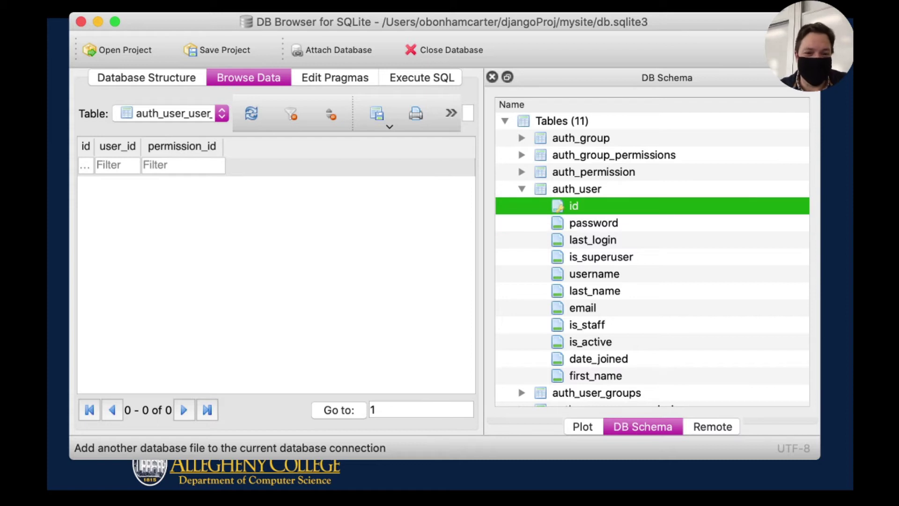
click(594, 222)
click(593, 240)
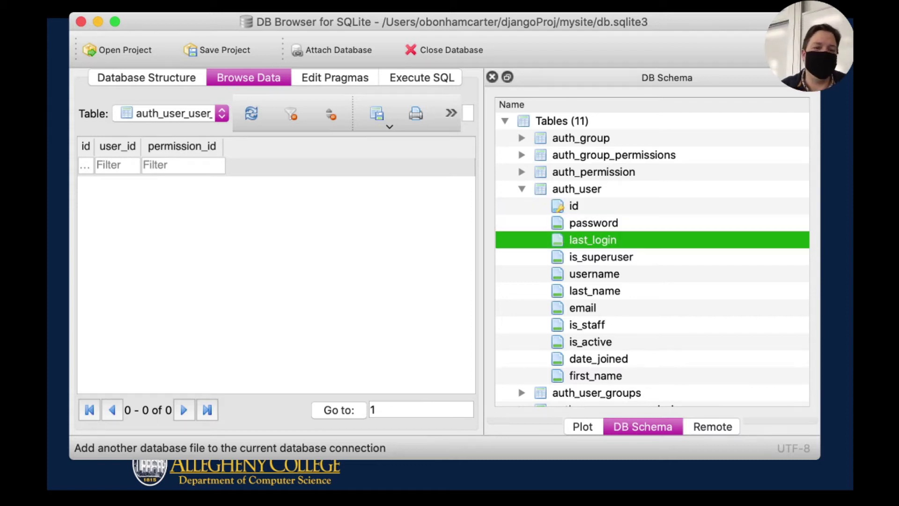
click(601, 256)
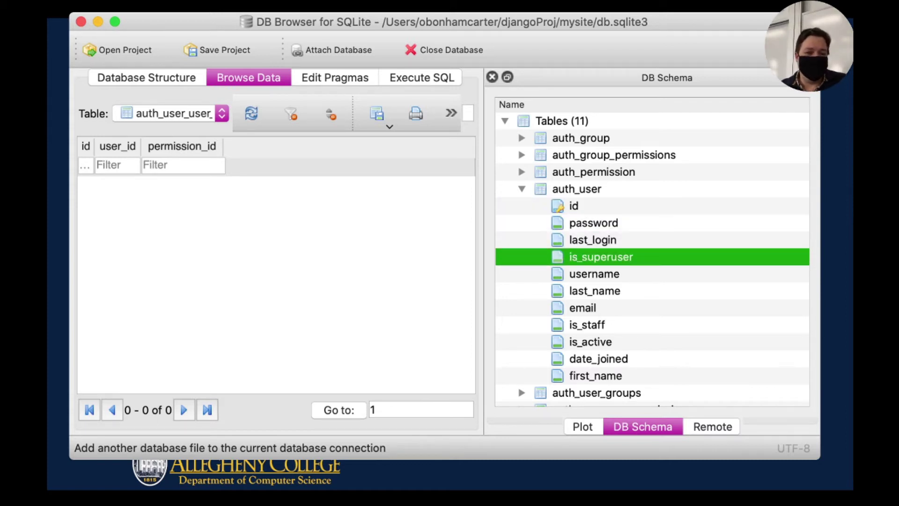
click(594, 274)
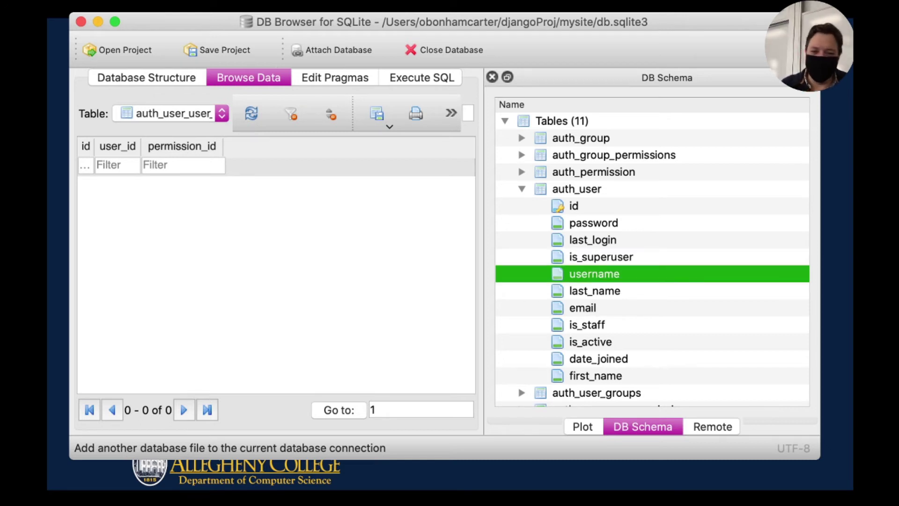
click(594, 291)
click(583, 307)
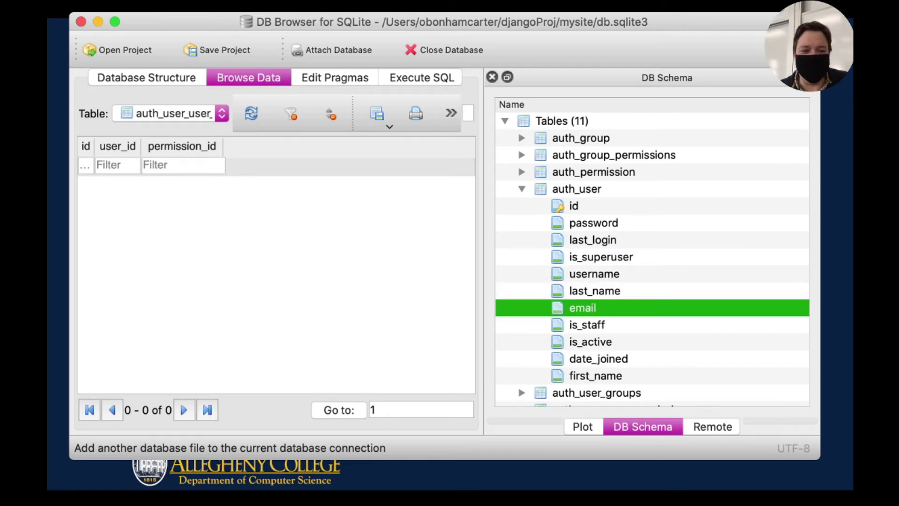
click(587, 325)
click(590, 341)
click(599, 359)
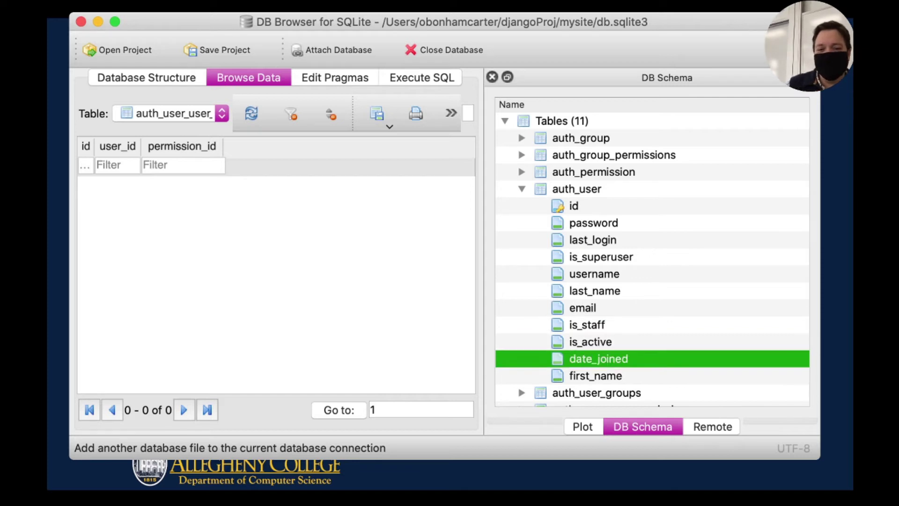
key(Down)
key(Up)
key(Up)
key(Up)
key(Up)
key(Up)
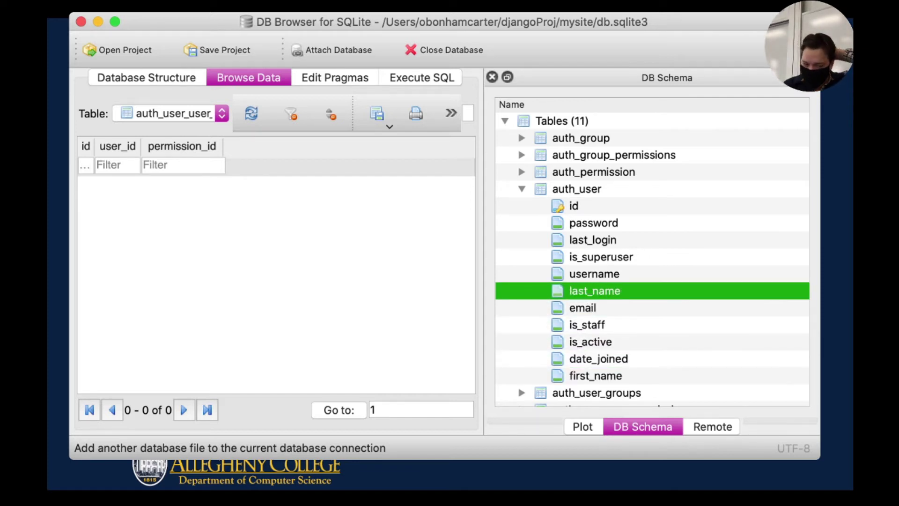
key(Up)
key(Up)
key(Up)
key(Up)
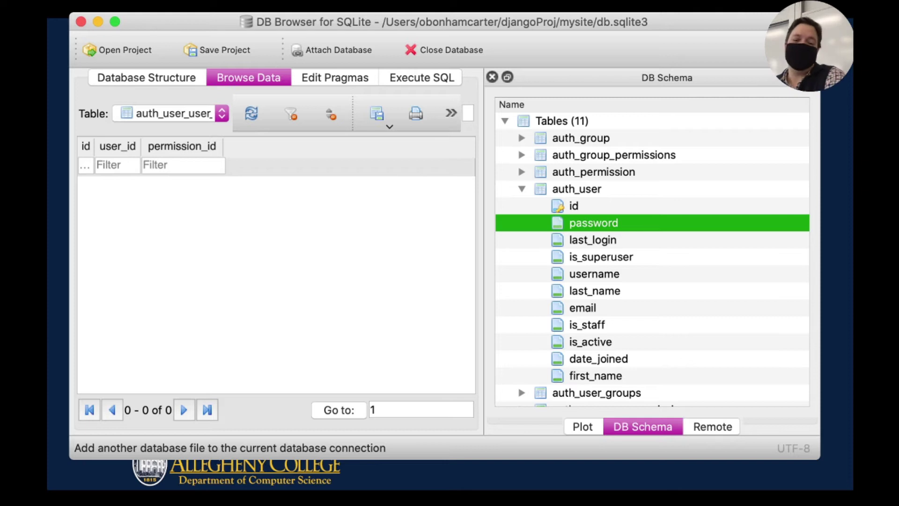
key(Down)
key(Down)
key(Down)
key(Down)
key(Down)
key(Down)
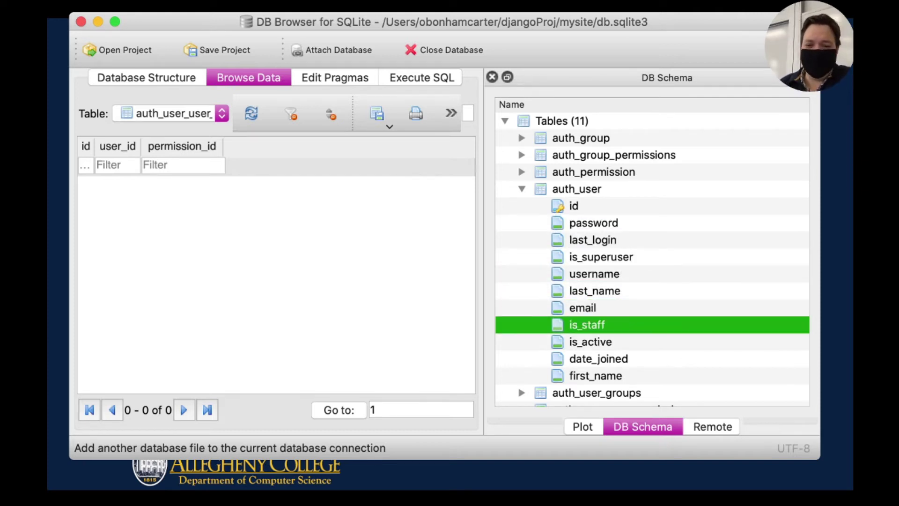
key(Down)
key(Up)
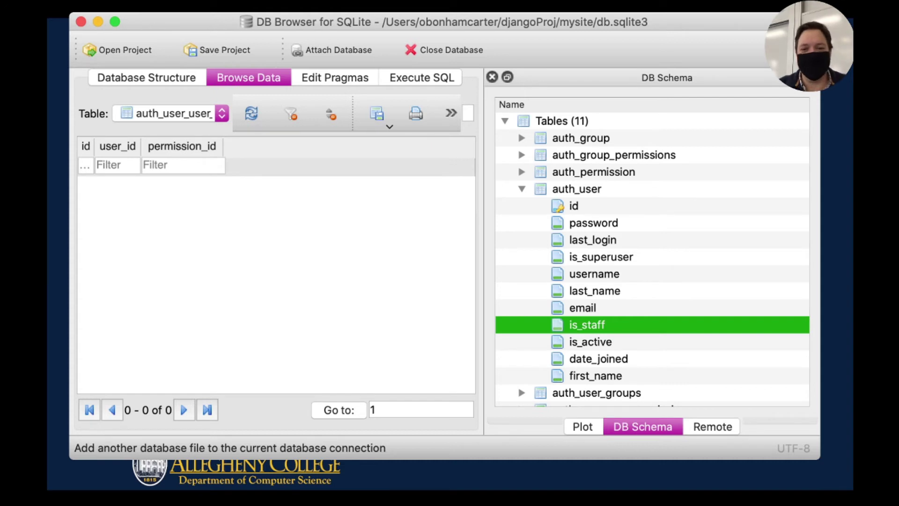
click(594, 223)
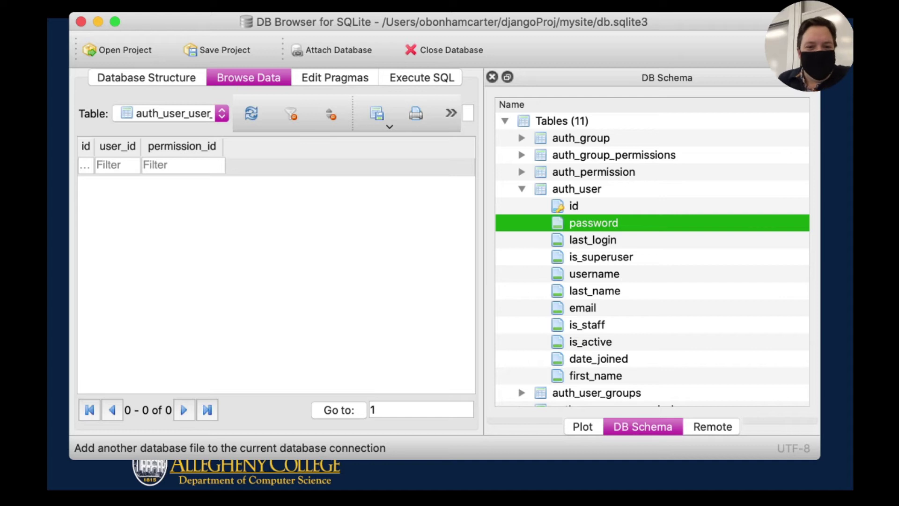
Step the browsed table via auth_user_groups and django_admin_log to django_content_type's six rows.
click(593, 240)
click(170, 113)
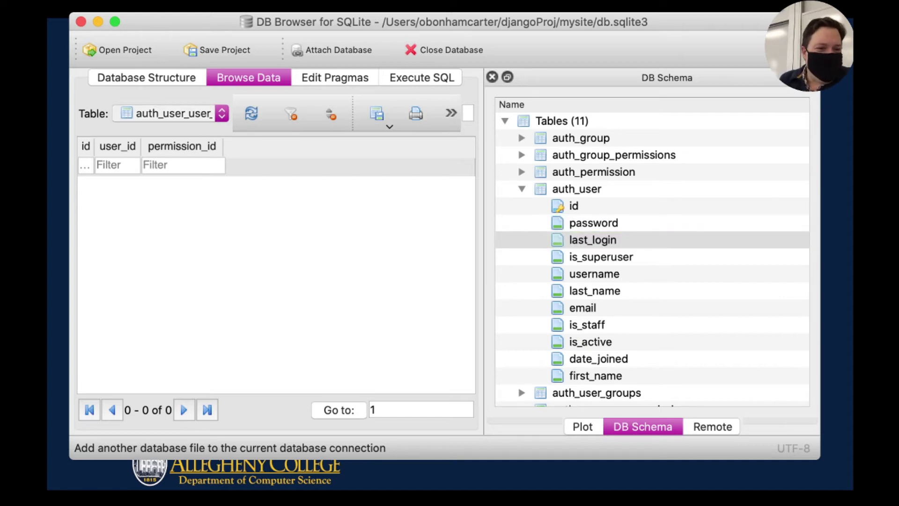
key(Up)
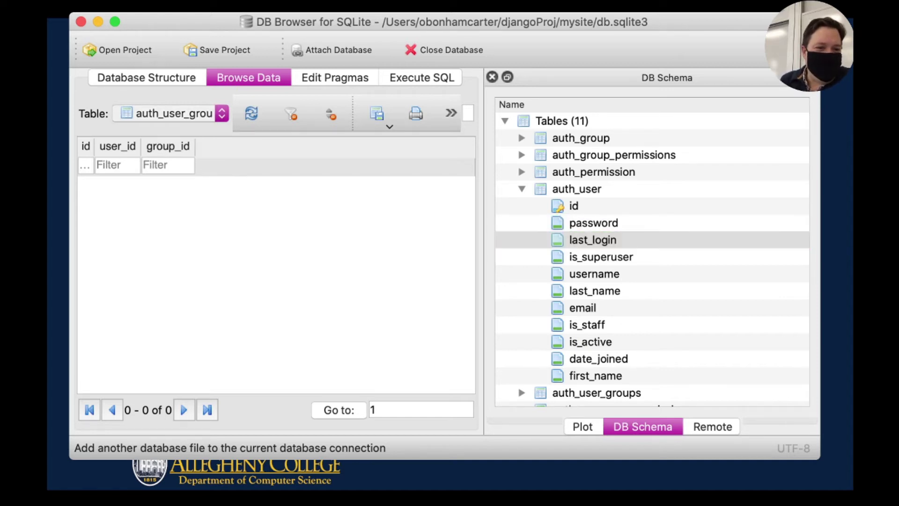
key(Down)
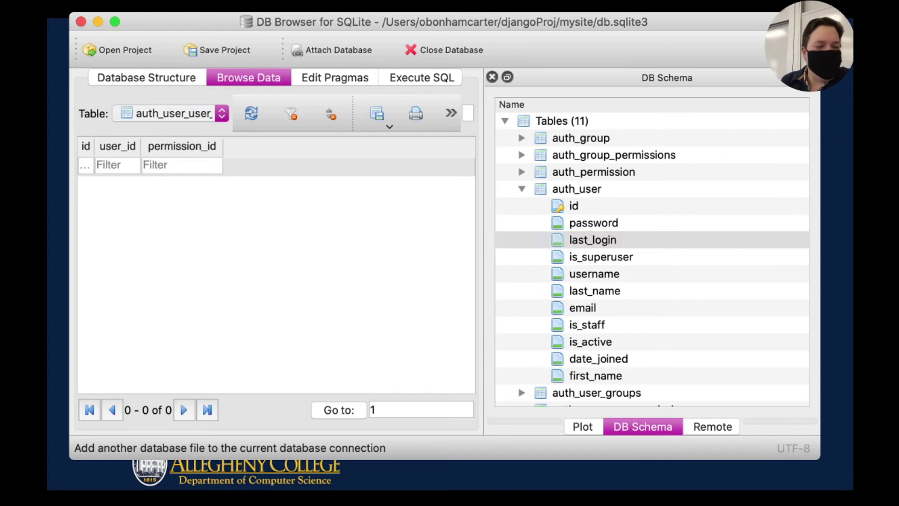
key(Down)
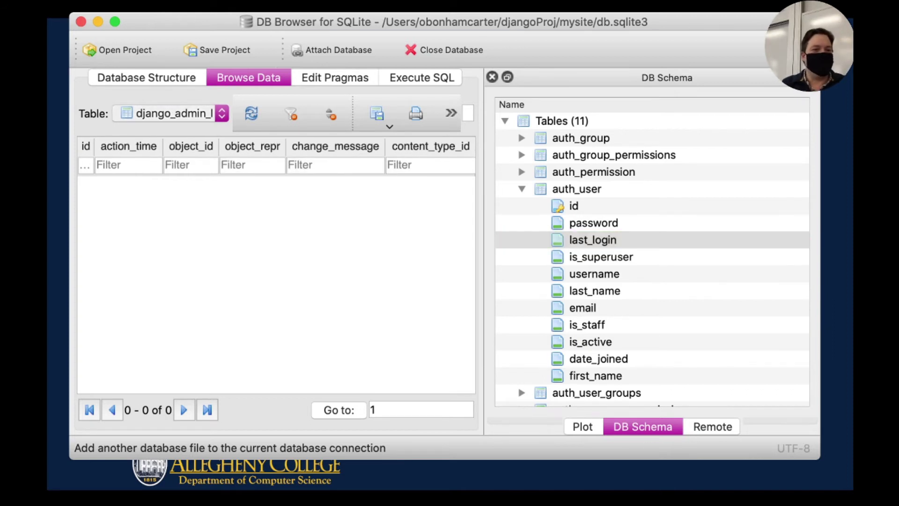
key(Down)
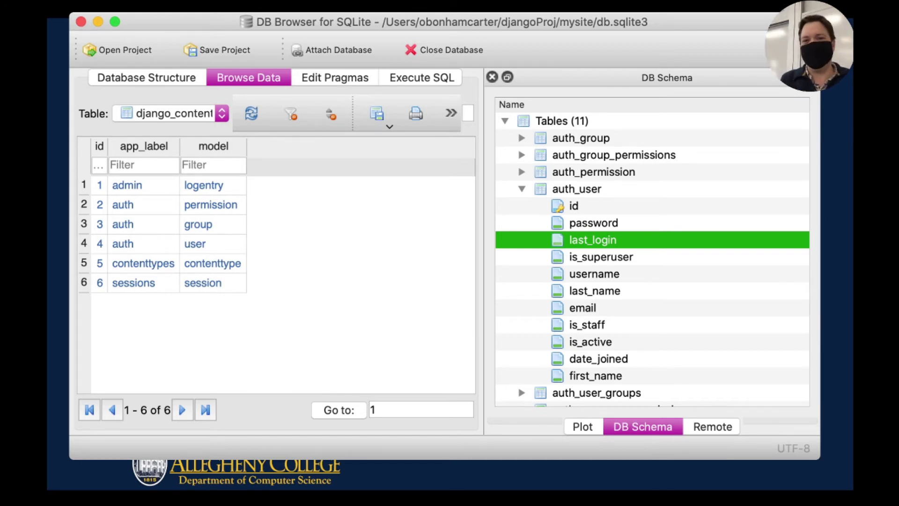
key(super+Tab)
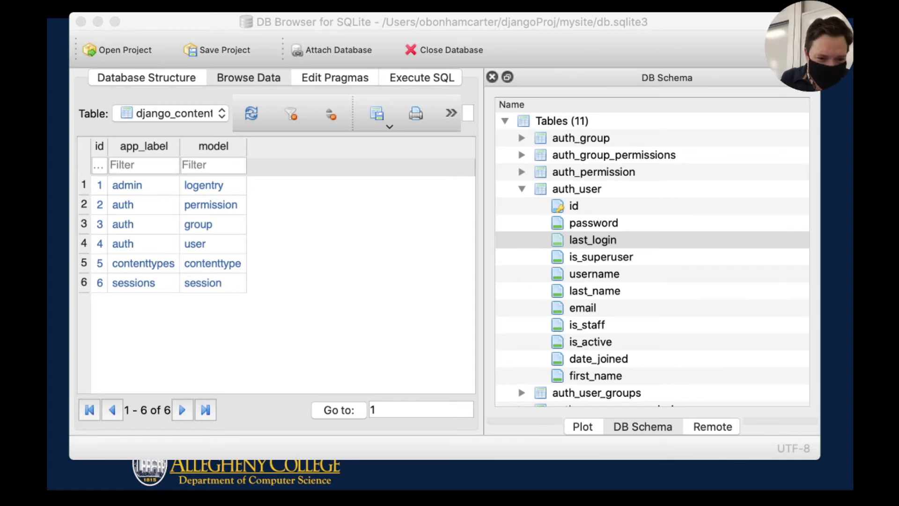
Copy 'python manage.py createsuperuser' from the Firefox slide and return to Terminal.
key(super+Tab)
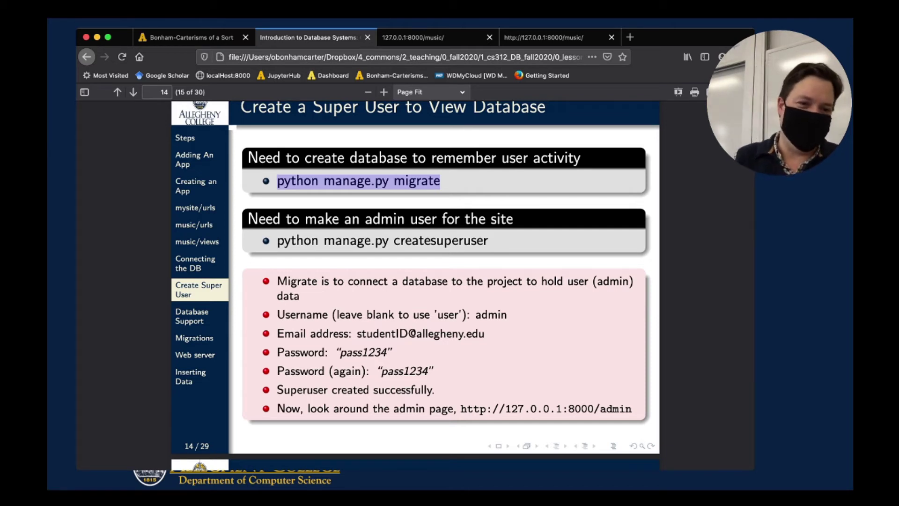
drag(277, 241, 488, 241)
key(super+c)
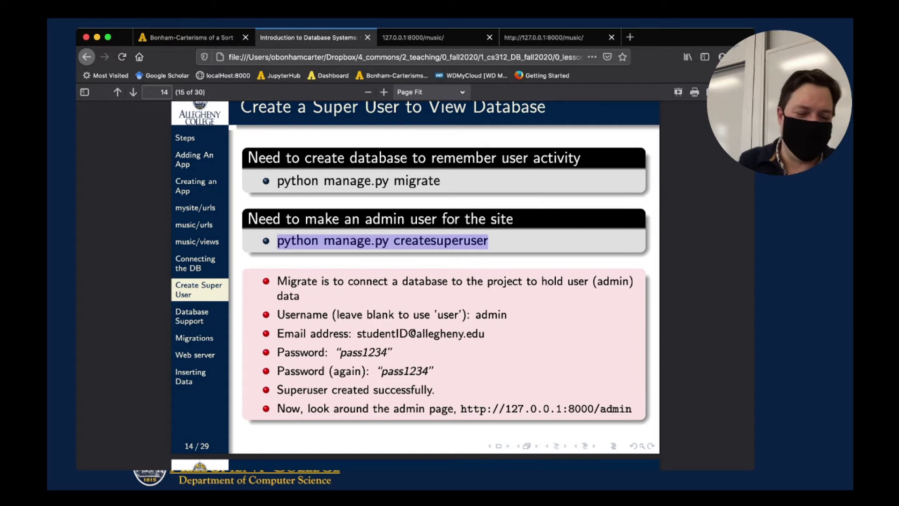
key(super+Tab)
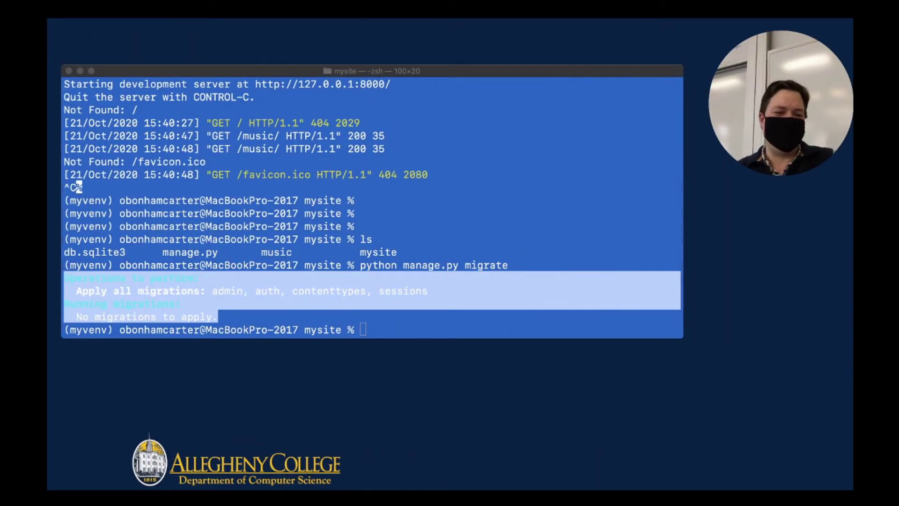
List the project files with ls, confirming manage.py is present.
key(super+Tab)
key(Return)
key(Return)
text(ls)
key(Return)
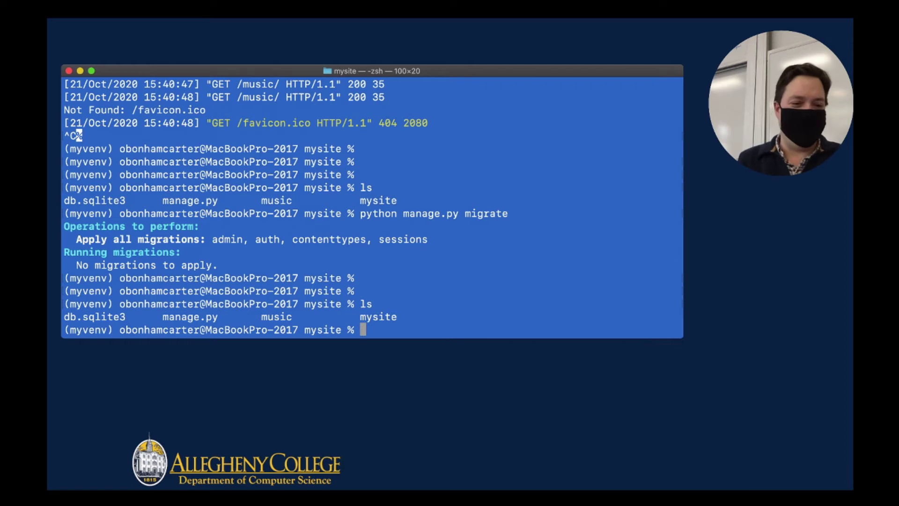
drag(125, 316, 218, 317)
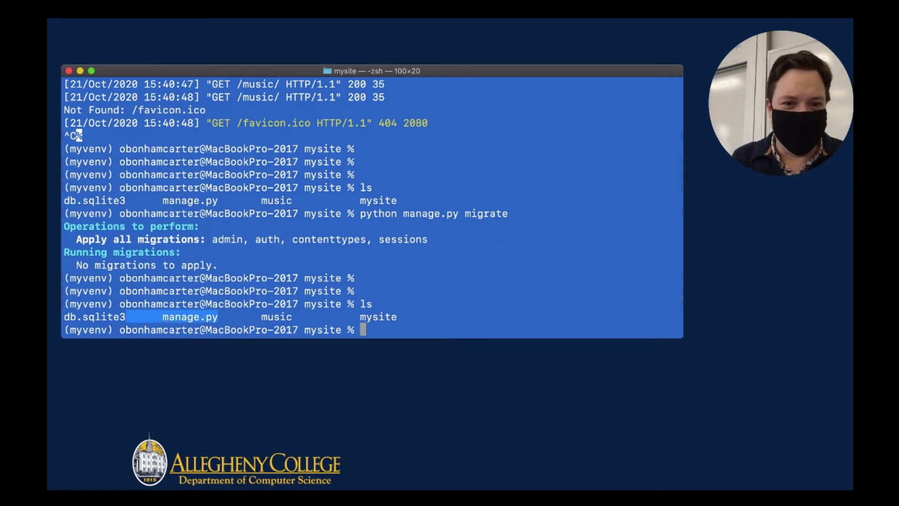
click(217, 317)
Run the pasted python manage.py createsuperuser and enter 'admin' as the username.
key(super+v)
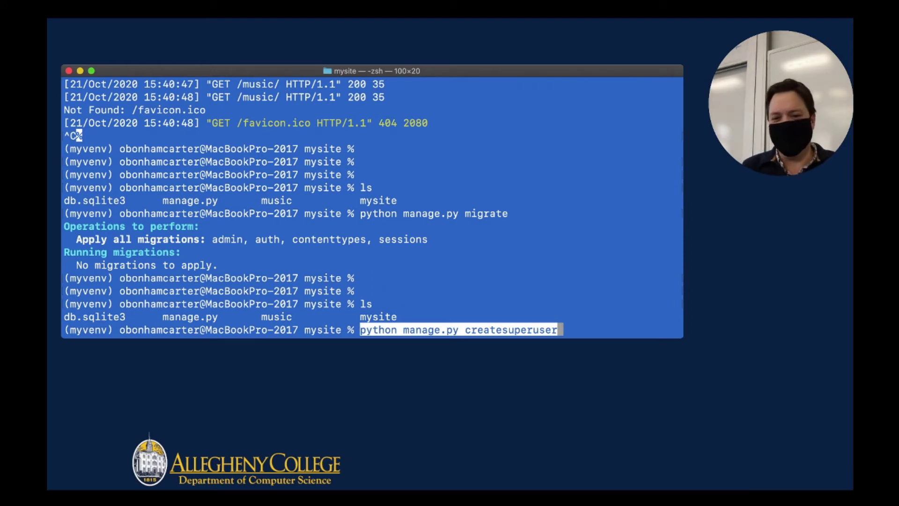
key(Return)
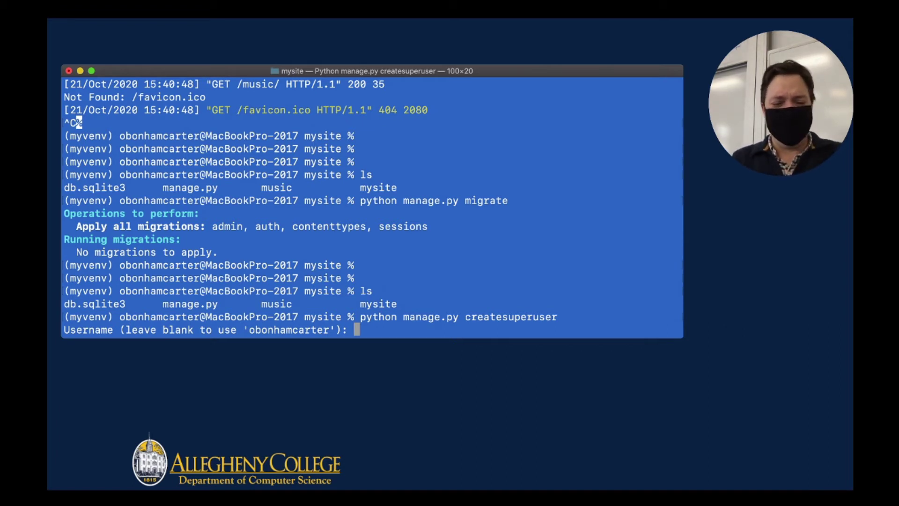
text(admin)
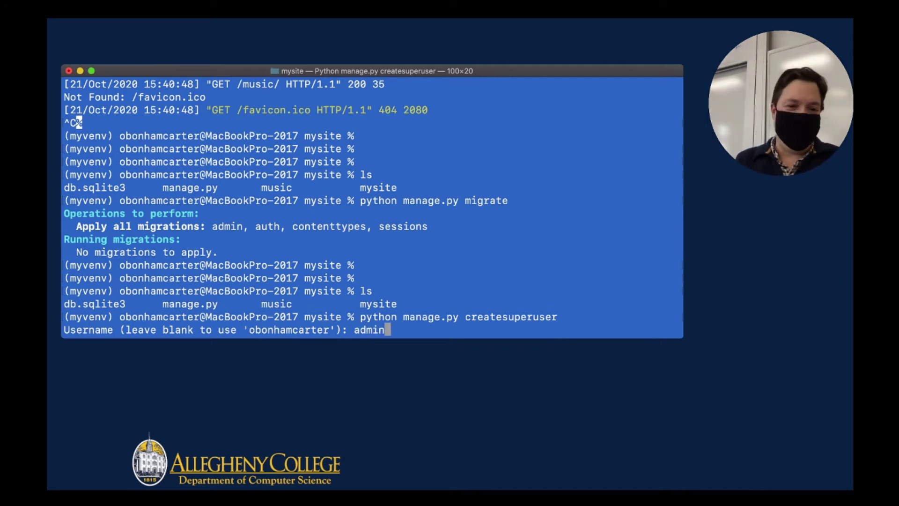
key(super+Tab)
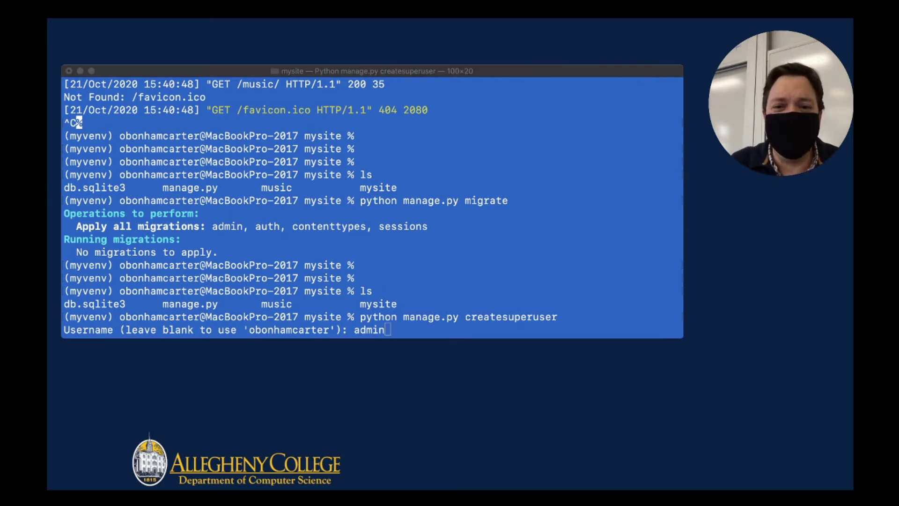